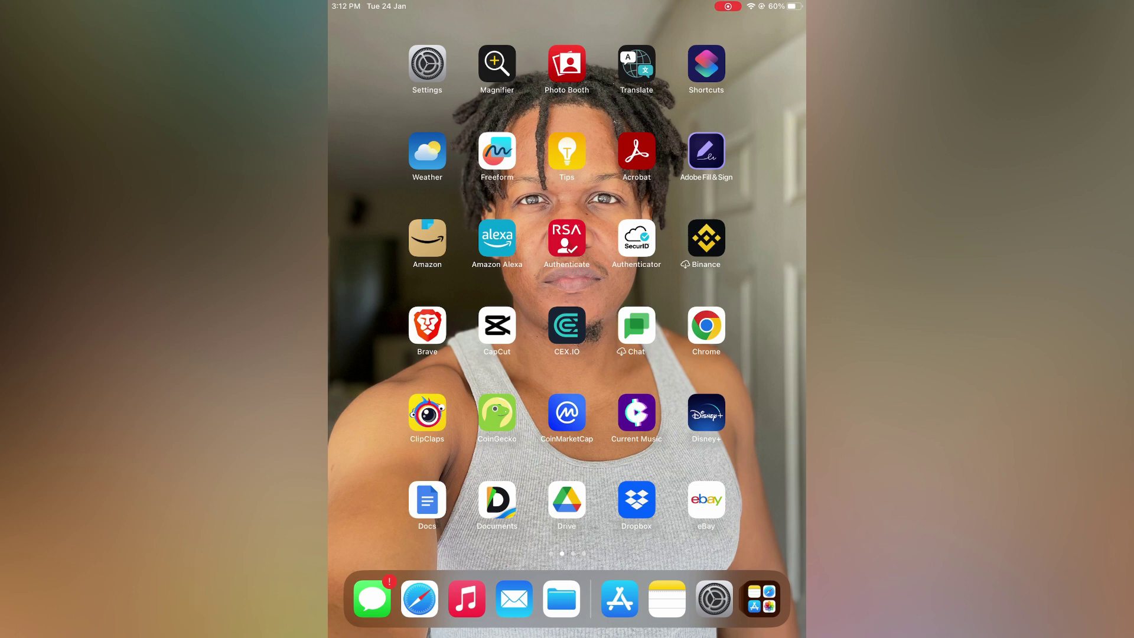
# Step: Launch the Settings app from the Home Screen, landing on its General page
pyautogui.click(427, 65)
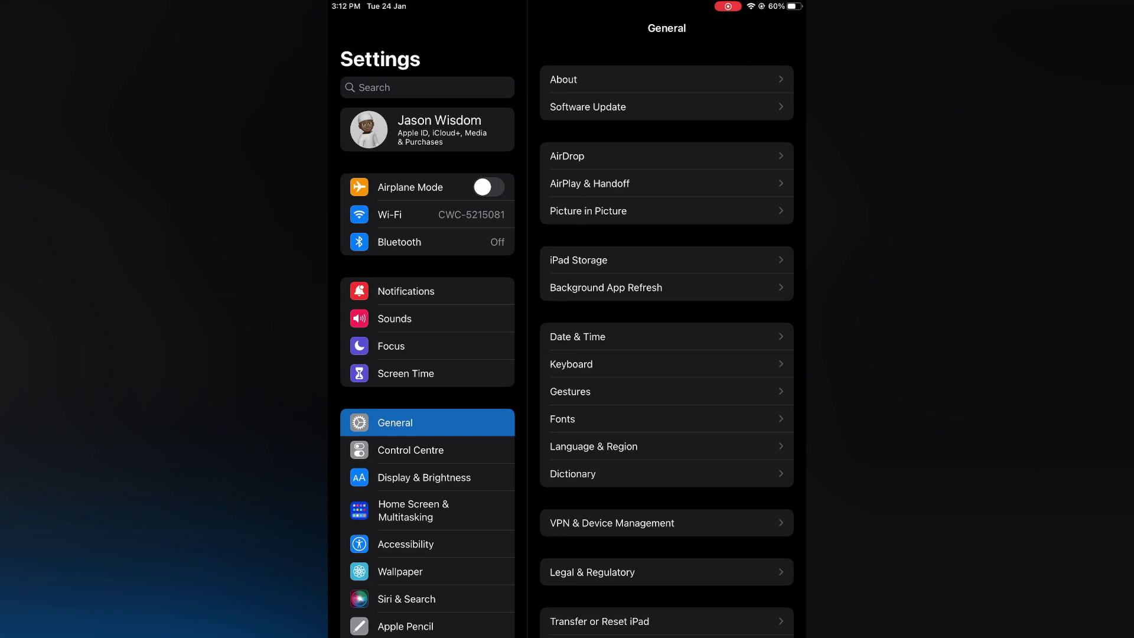
# Step: Add Text Size to Control Centre's included controls, then return home and launch Notes
pyautogui.click(410, 450)
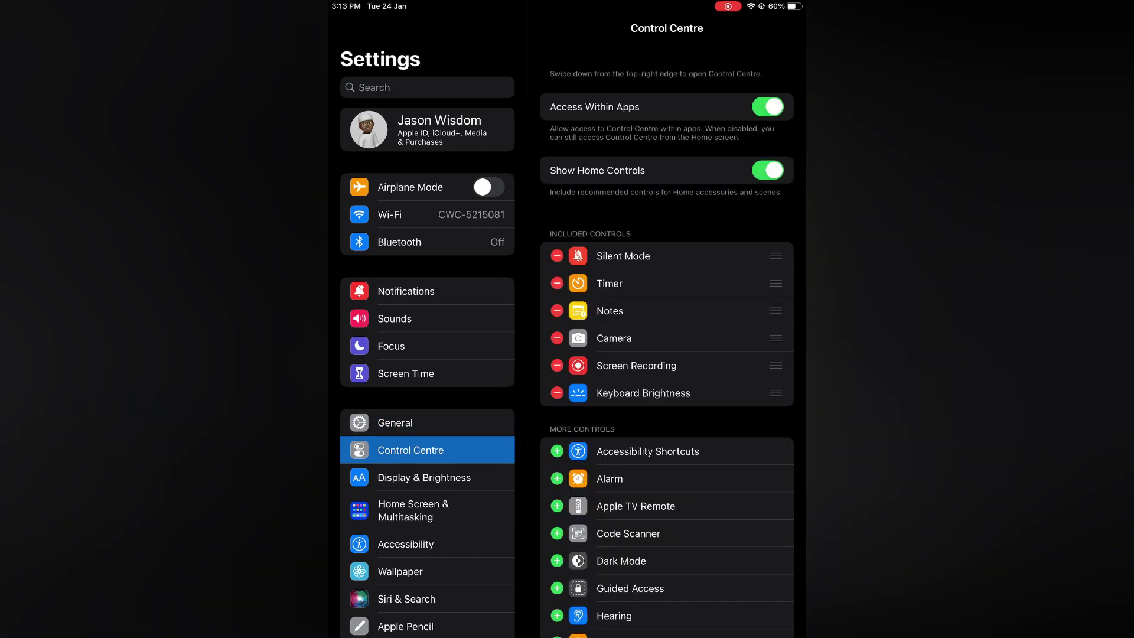
pyautogui.scroll(-5, 667, 354)
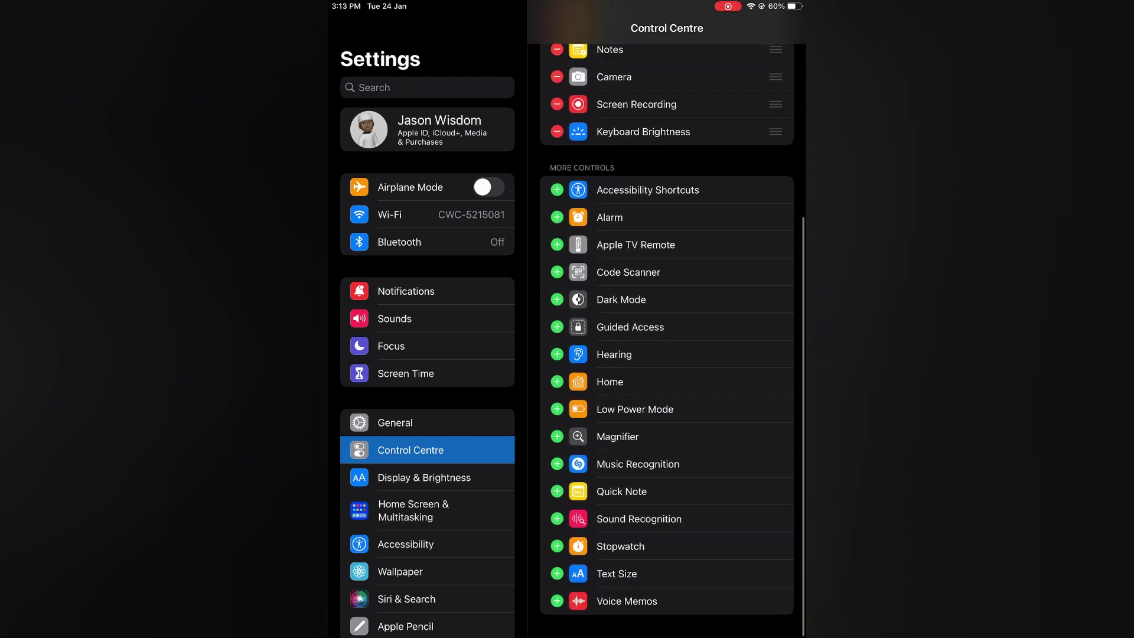
pyautogui.click(556, 573)
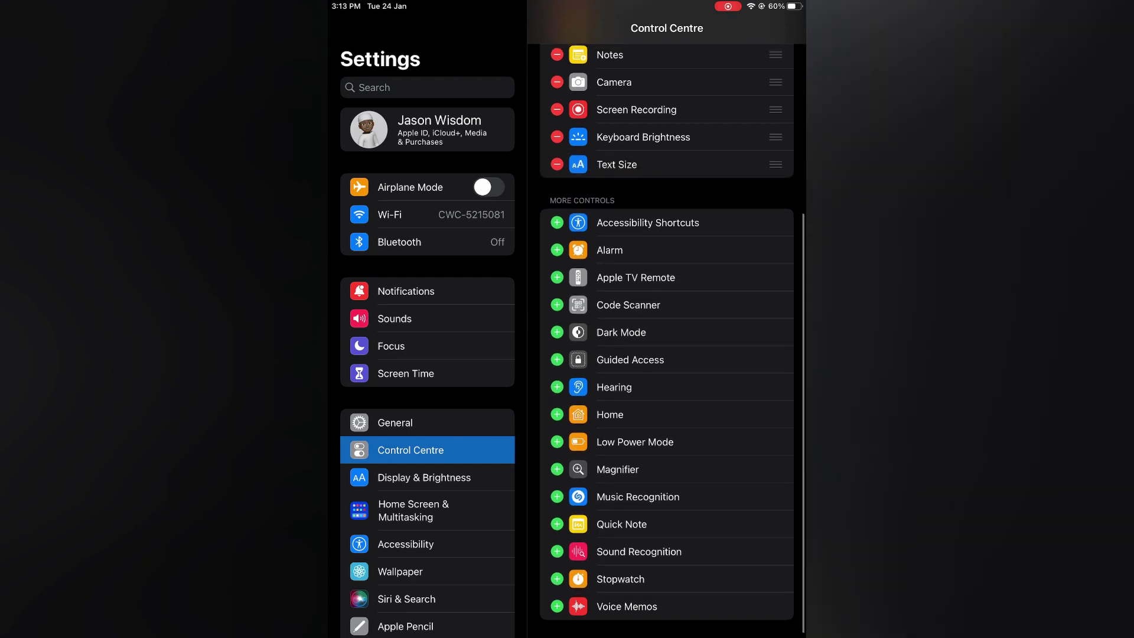
pyautogui.scroll(3, 667, 354)
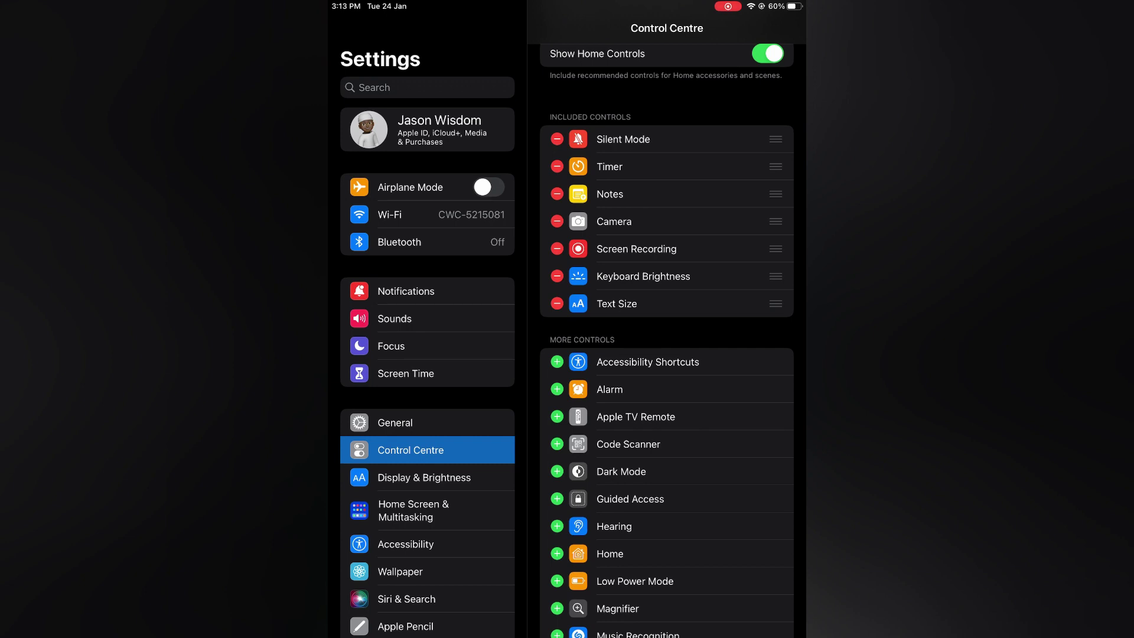
pyautogui.press('super+h')
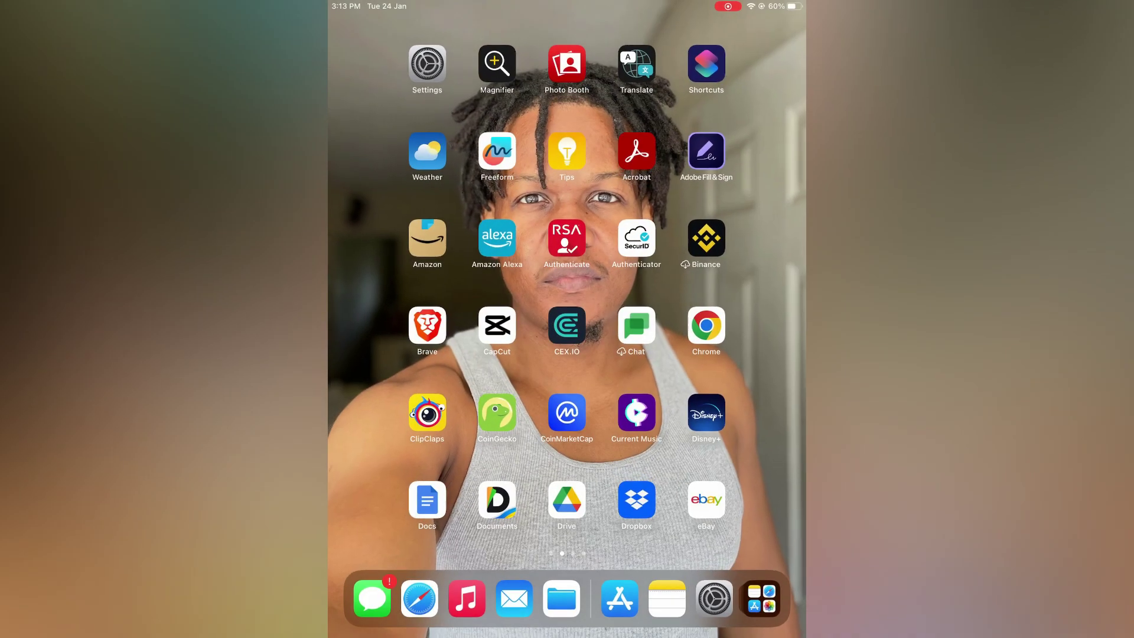
pyautogui.moveTo(443, 355); pyautogui.dragTo(709, 355)
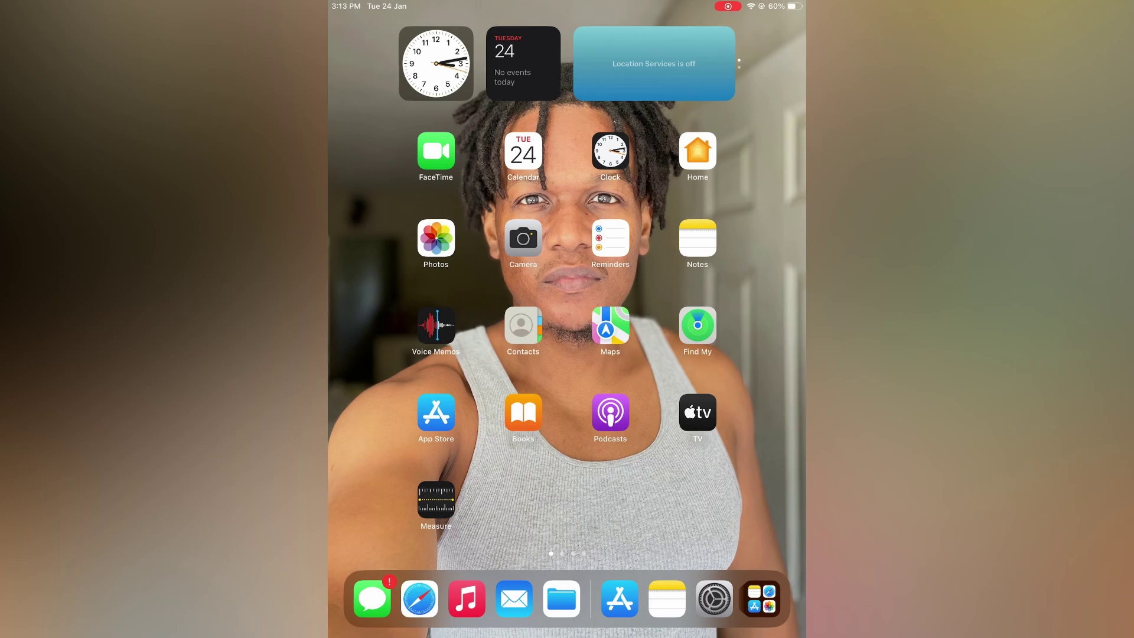
pyautogui.click(698, 237)
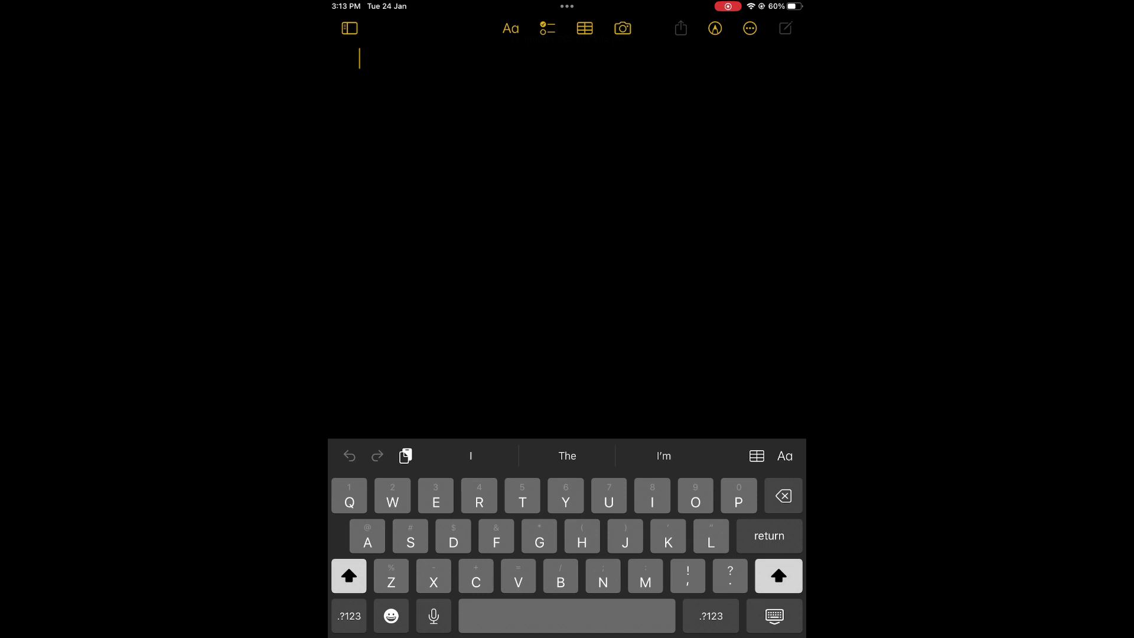
pyautogui.write('Tes')
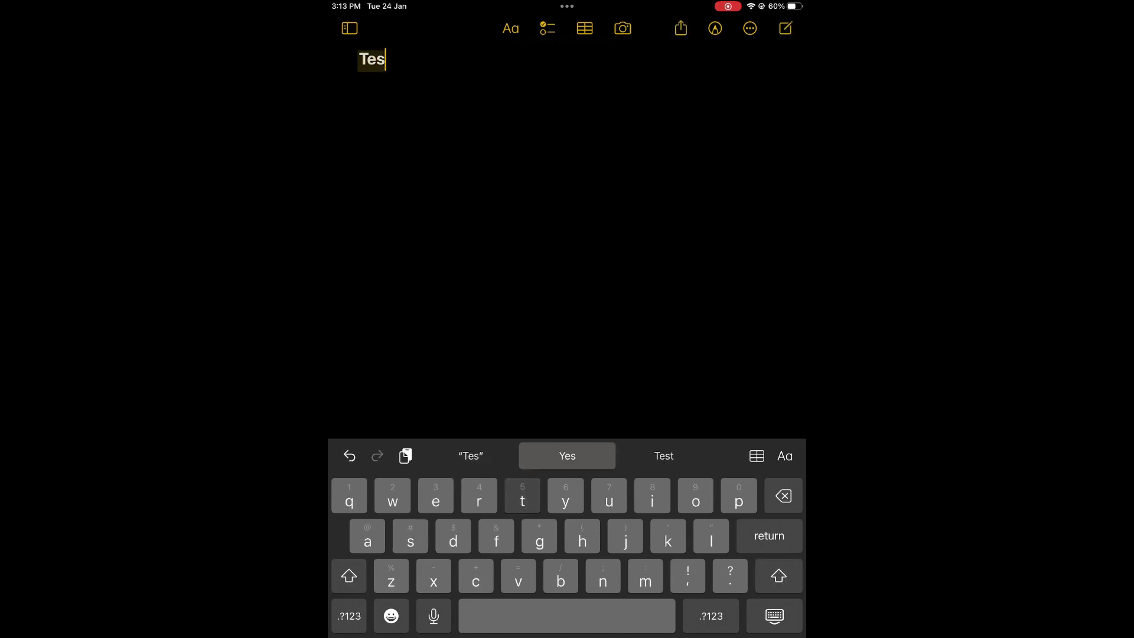
pyautogui.write('t')
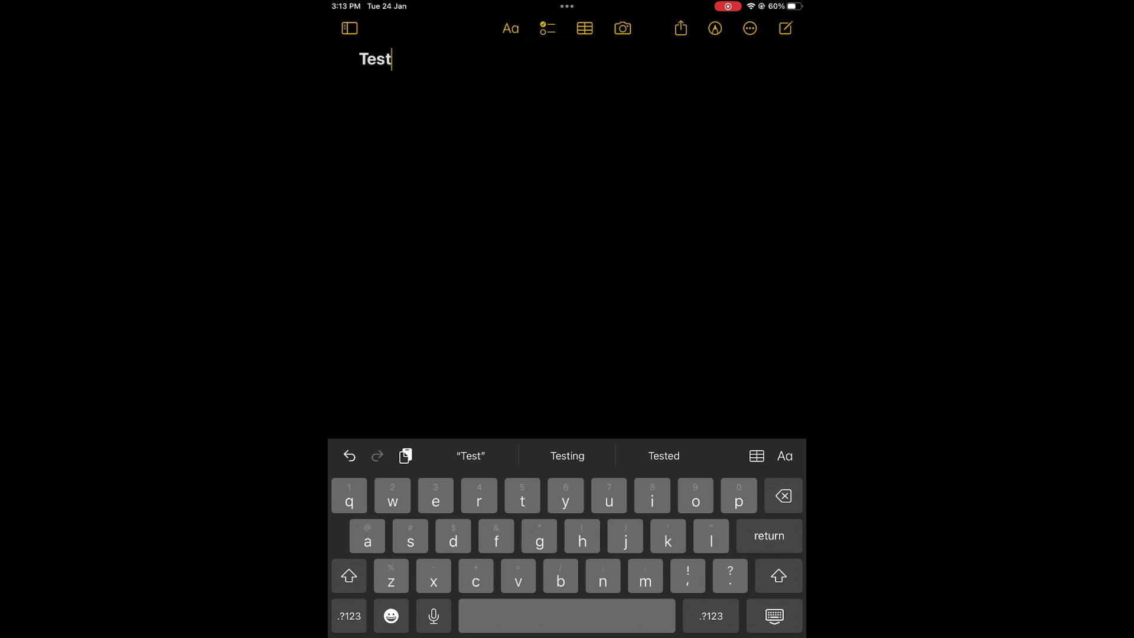
# Step: From Control Centre's Text Size control, raise the Notes-only text size to 135%
pyautogui.moveTo(762, 5); pyautogui.dragTo(762, 266)
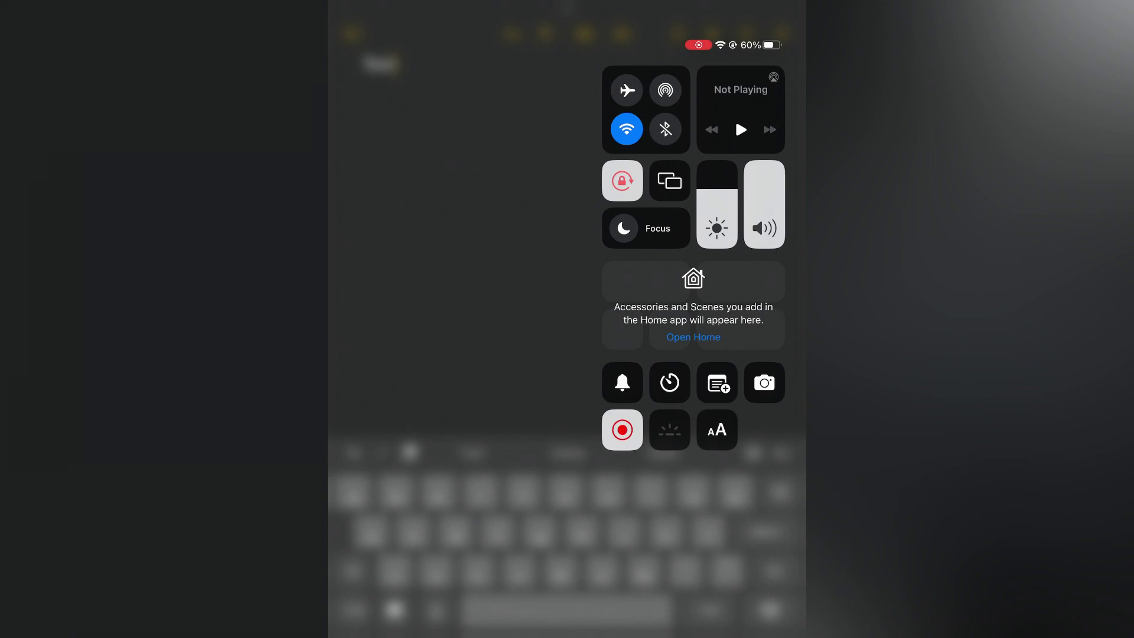
pyautogui.click(717, 430)
pyautogui.moveTo(677, 483); pyautogui.dragTo(677, 457)
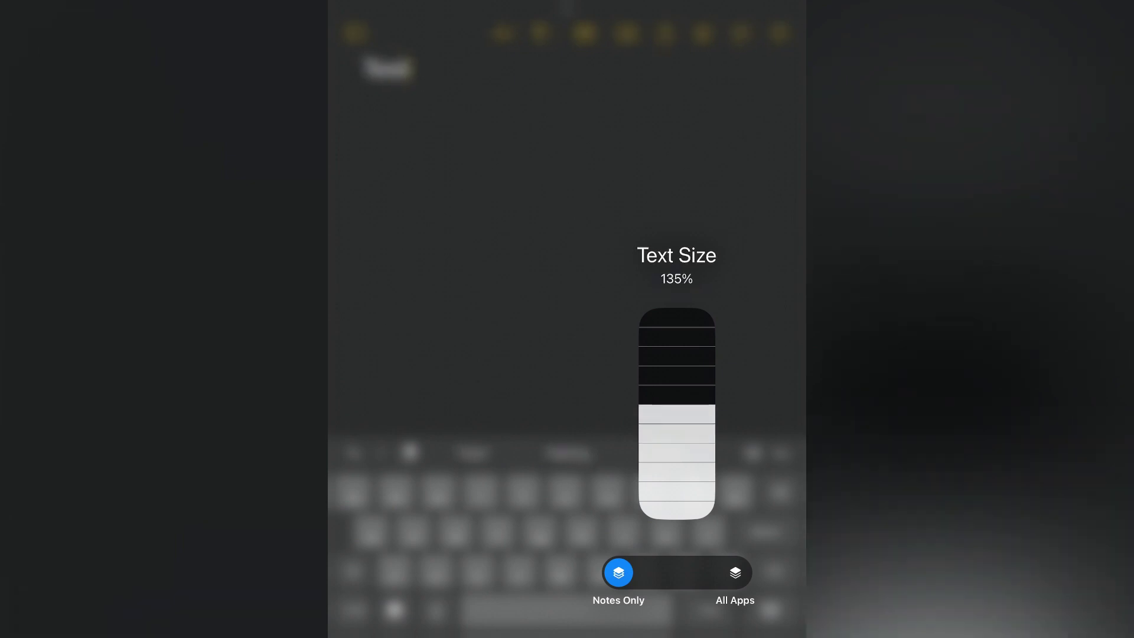
pyautogui.moveTo(677, 463); pyautogui.dragTo(677, 385)
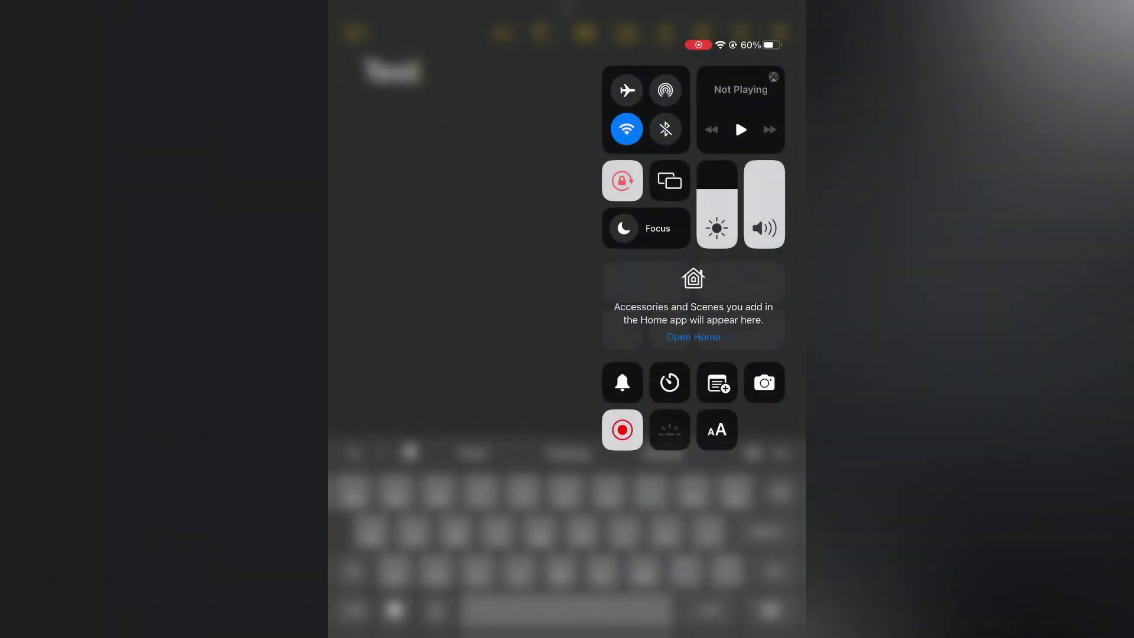